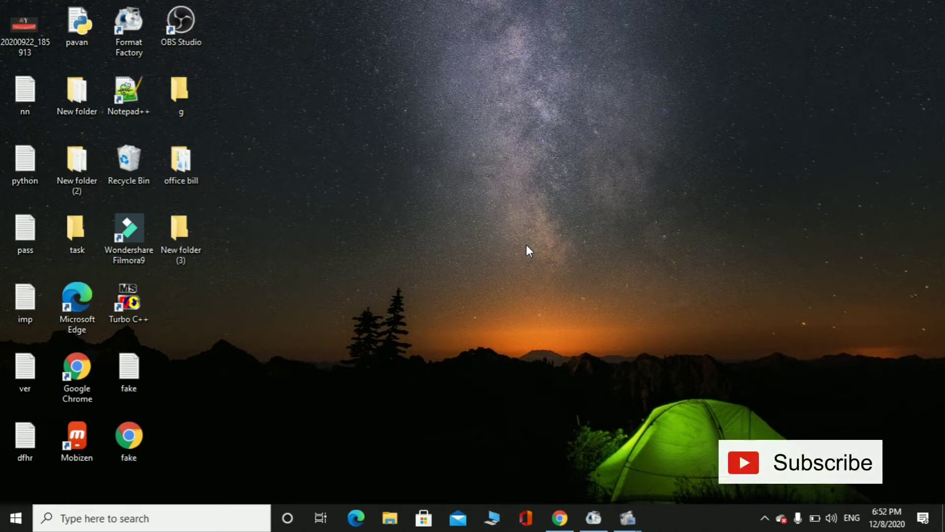
Step: Switch to the Vistaprint site in Chrome, browse its product categories and open Clothing and Bags
mouse_move(560, 518)
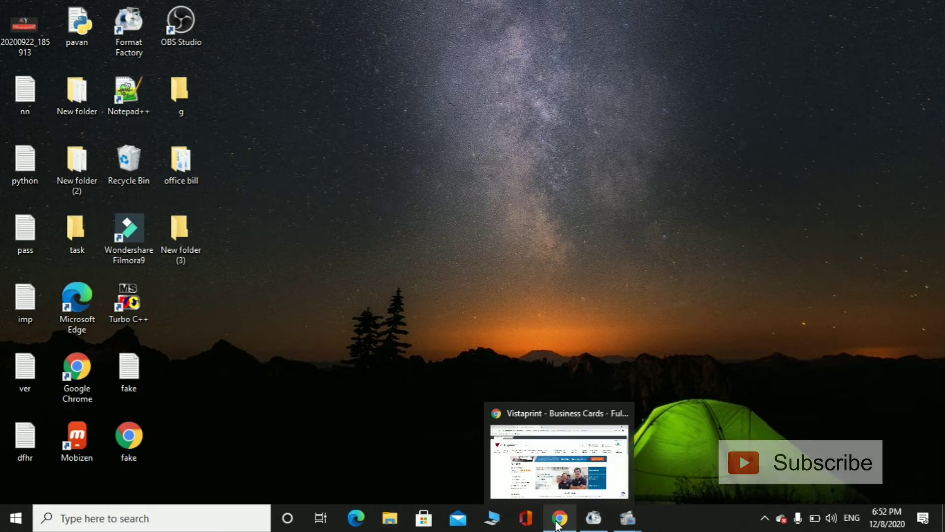
left_click(543, 470)
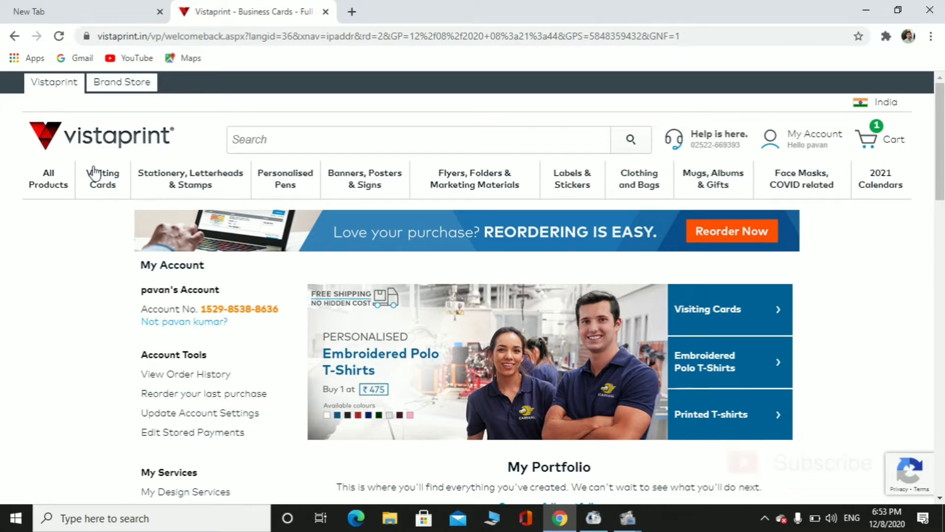
mouse_move(50, 185)
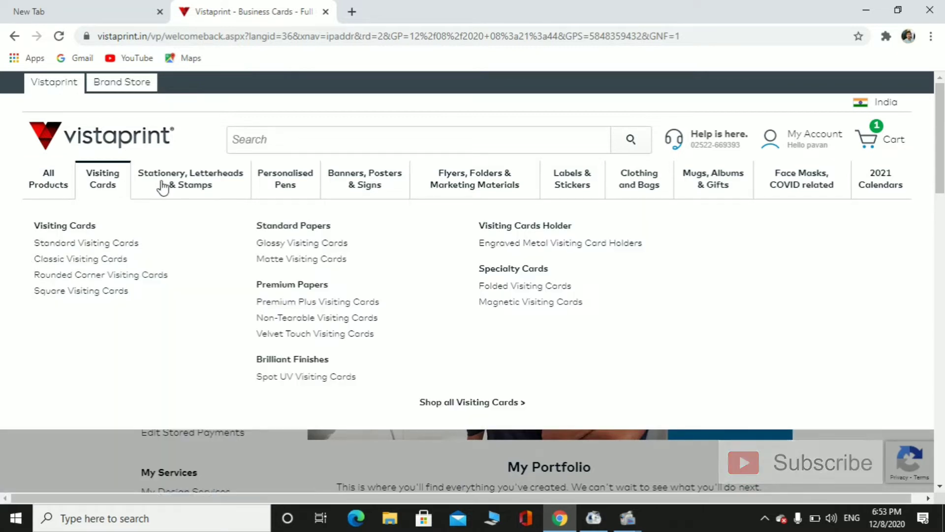
mouse_move(170, 187)
mouse_move(284, 189)
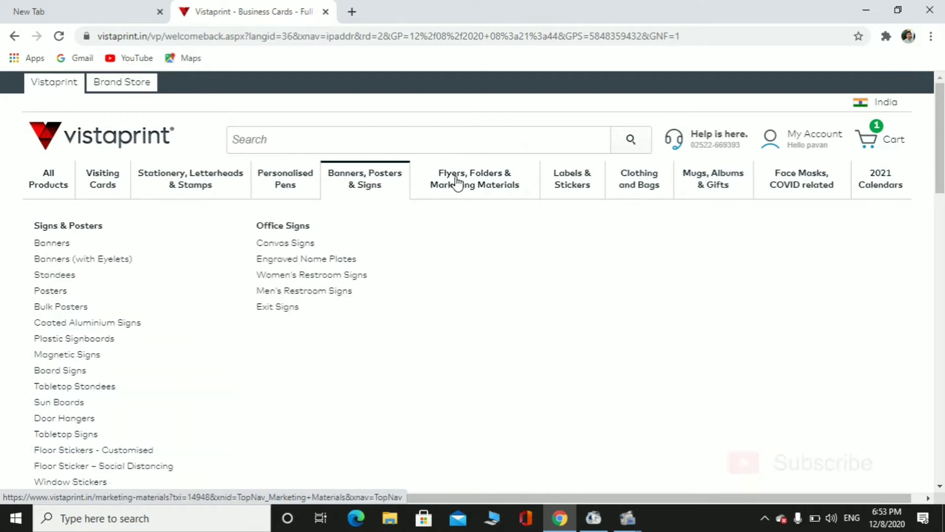
mouse_move(458, 183)
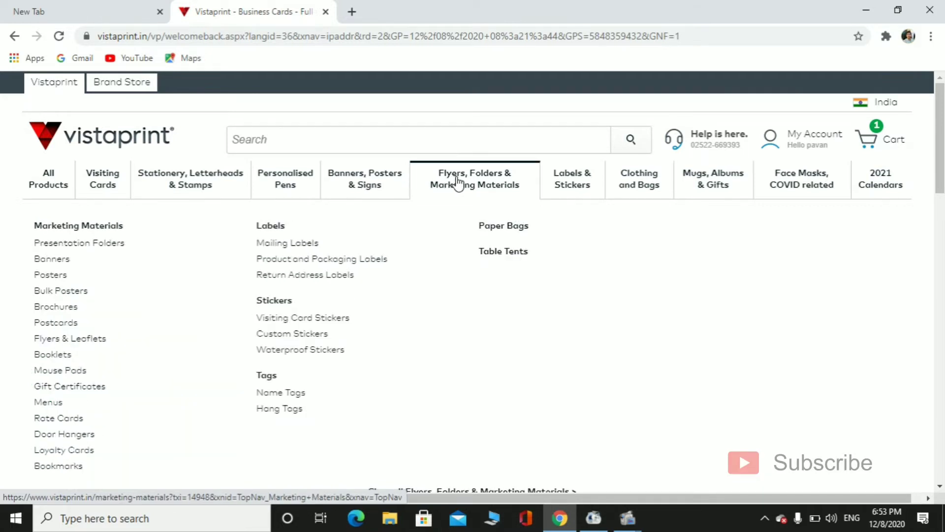
mouse_move(594, 189)
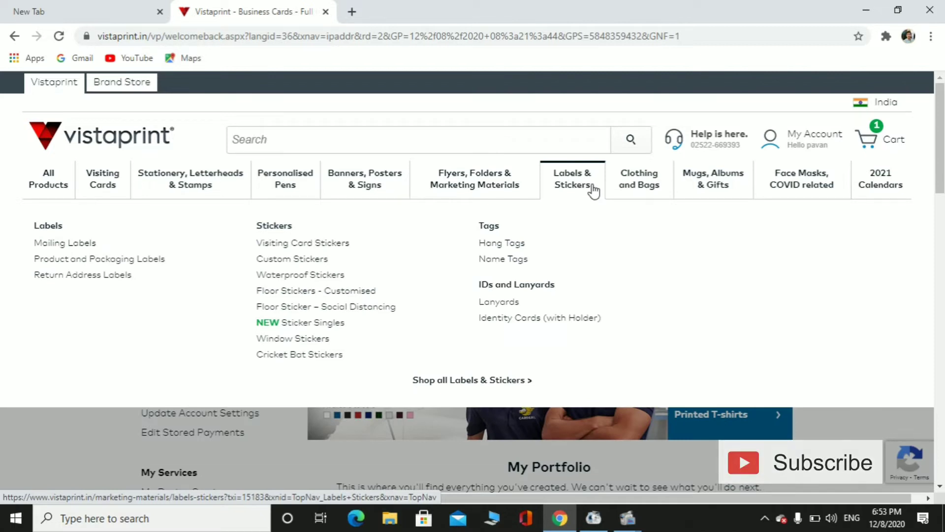
mouse_move(649, 184)
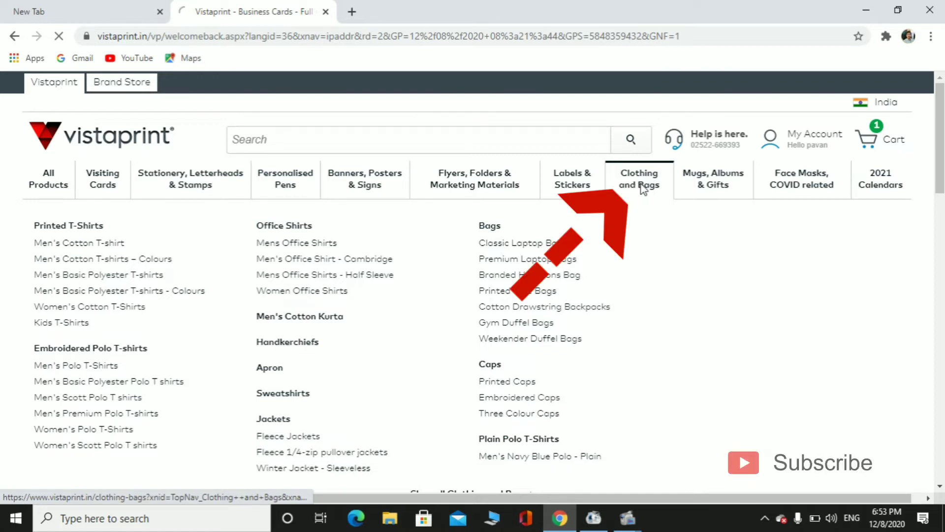
left_click(642, 189)
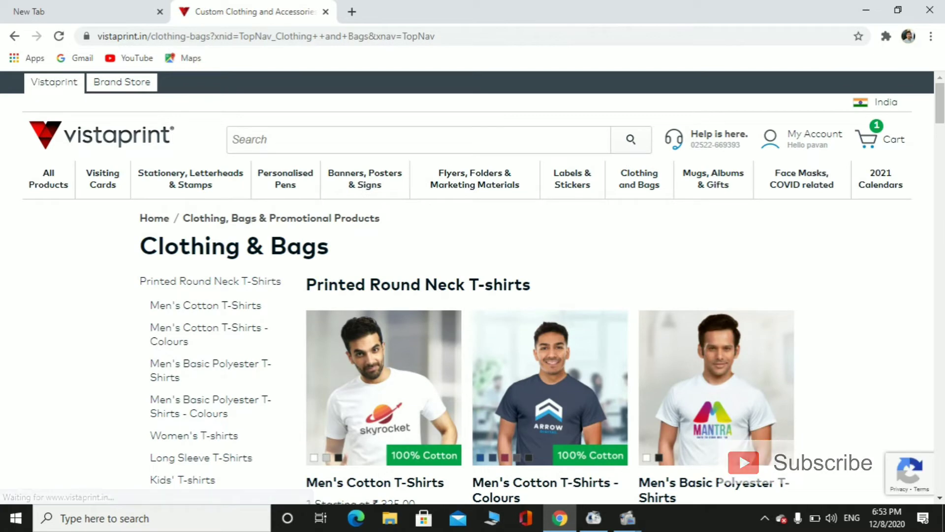
Step: Open the Men's Cotton T-Shirts - Colours product and look over its page
scroll(942, 126, "down", 1)
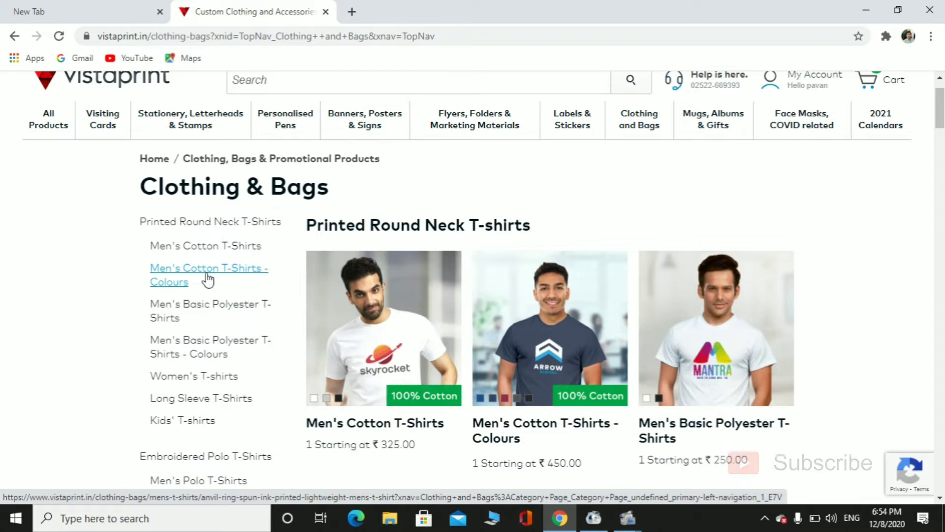
left_click(189, 278)
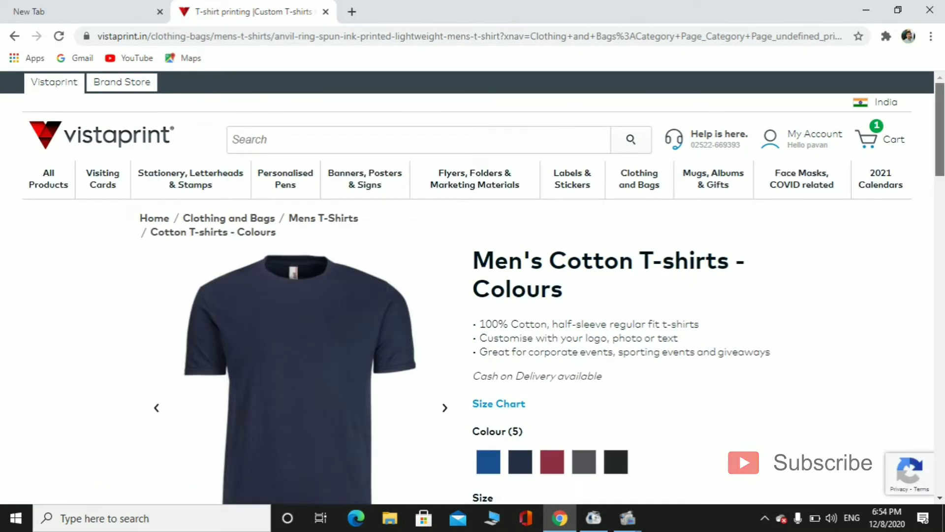
scroll(932, 209, "down", 6)
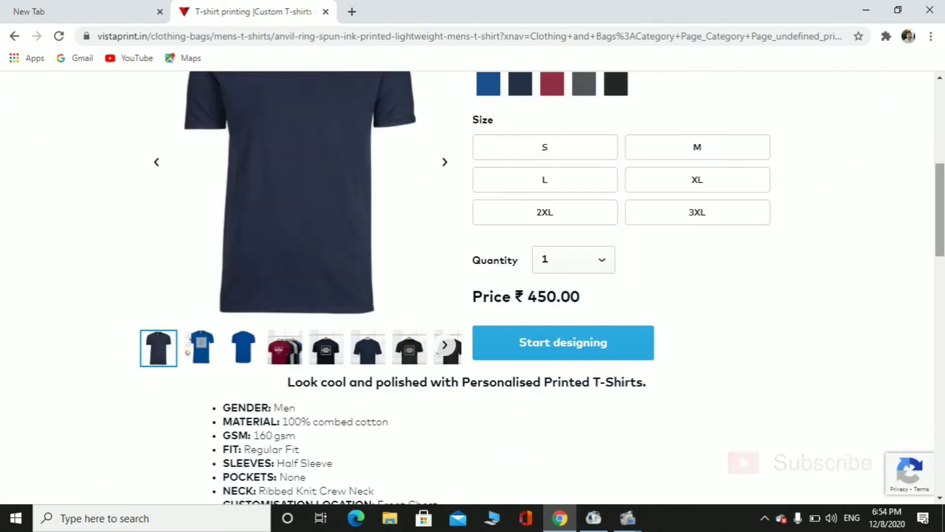
scroll(542, 288, "up", 4)
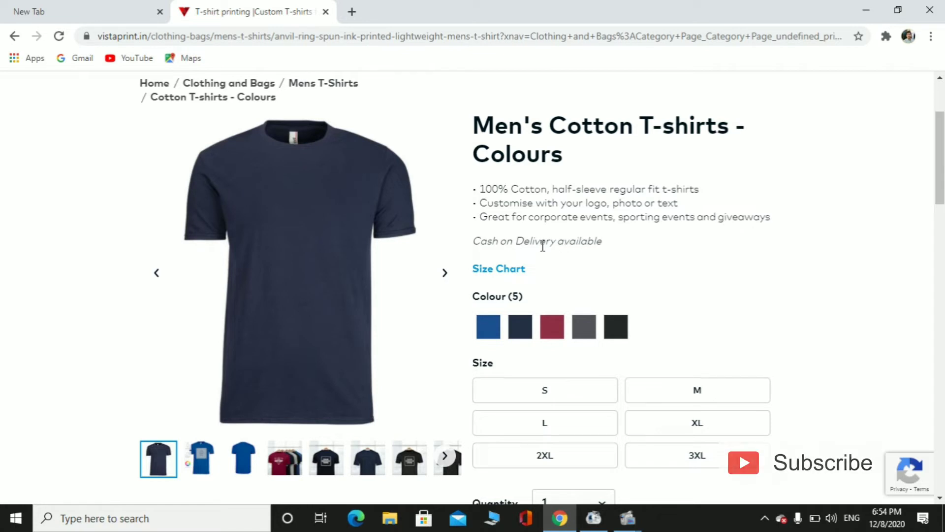
Step: Choose Royal Blue and size M for the T-shirt, and review its specifications
left_click(494, 326)
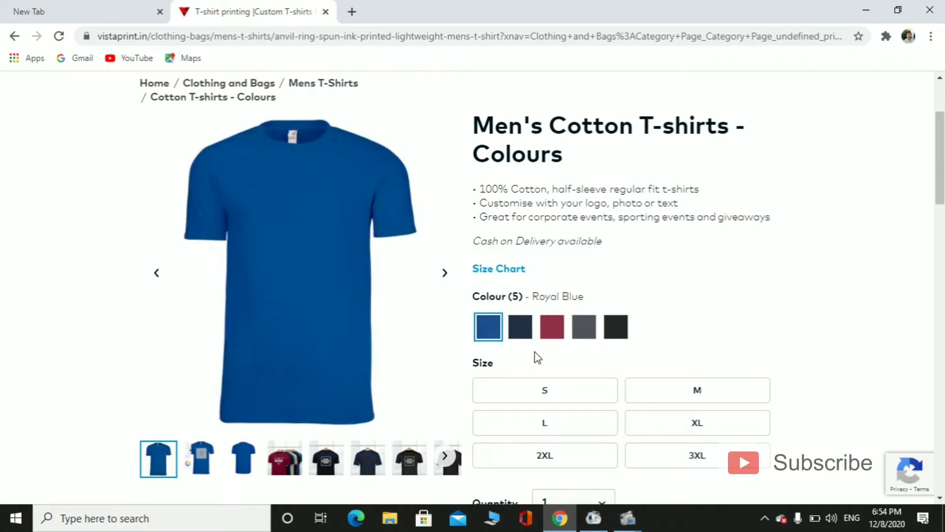
left_click(718, 398)
scroll(934, 226, "down", 5)
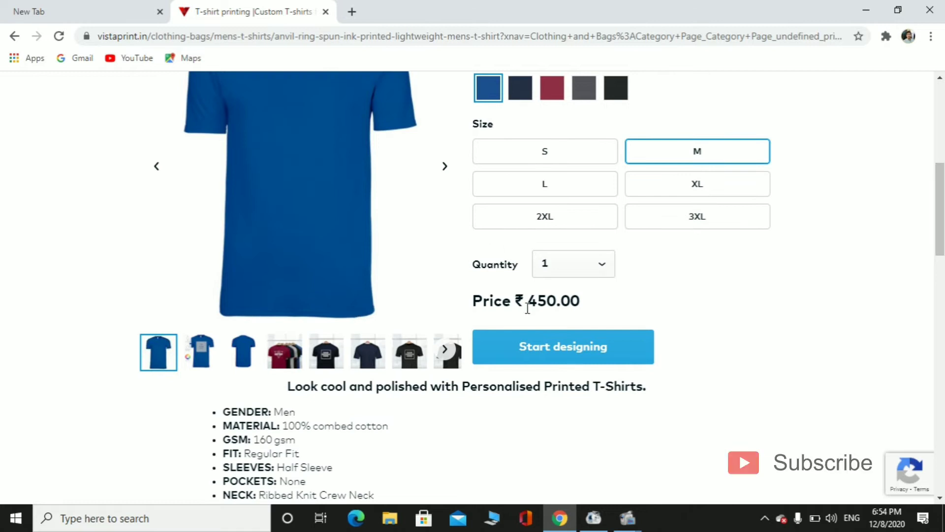
scroll(939, 211, "down", 5)
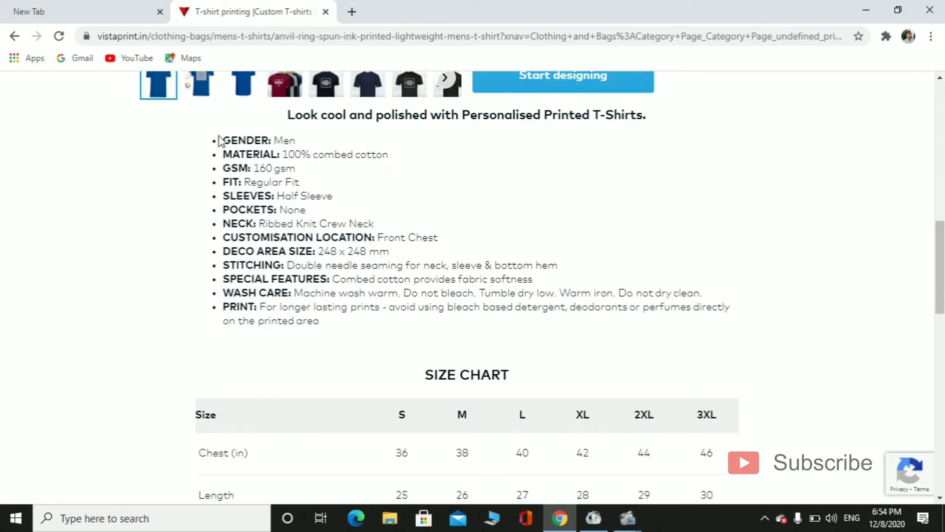
left_click_drag(219, 139, 303, 231)
left_click(303, 231)
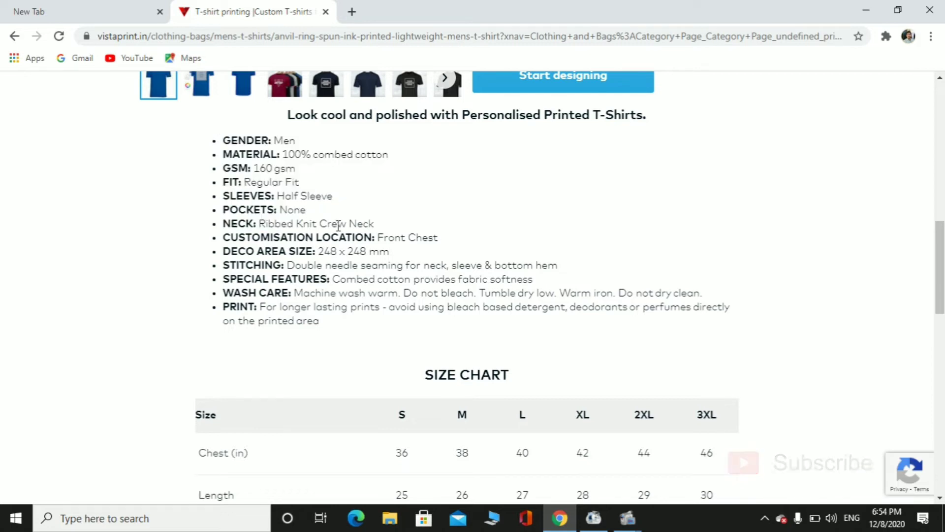
scroll(473, 286, "up", 5)
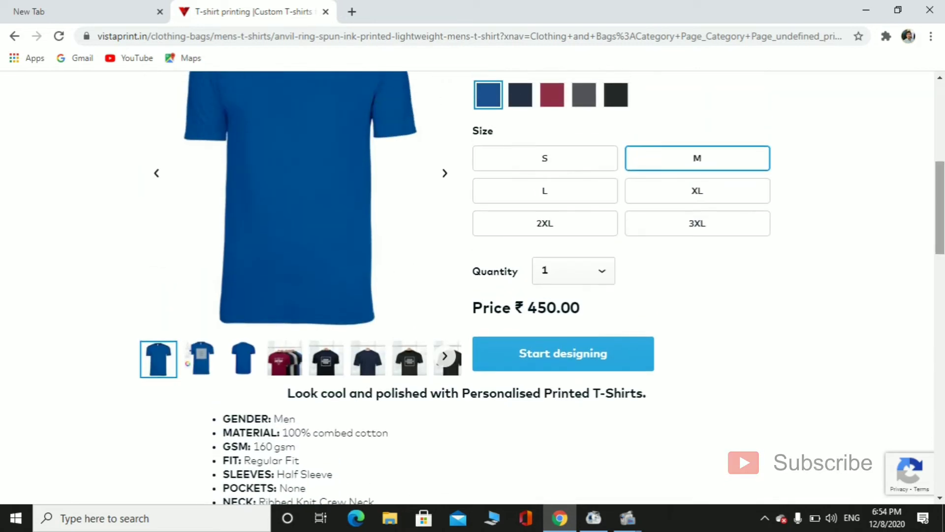
scroll(929, 244, "down", 3)
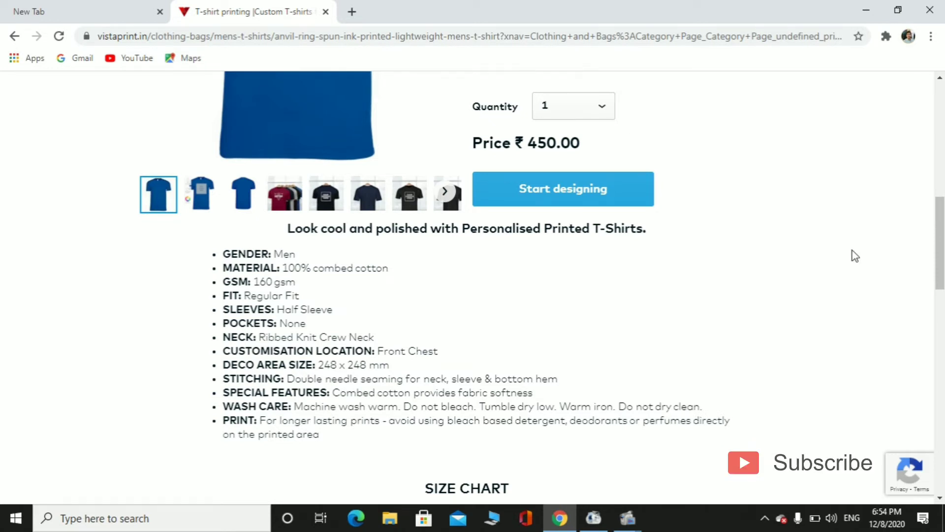
scroll(939, 244, "up", 5)
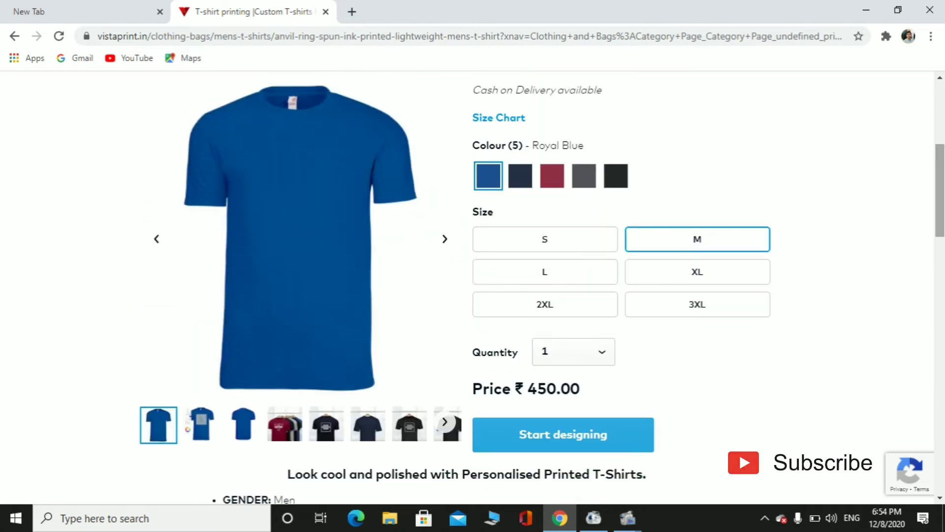
Step: Start designing the T-shirt and upload the image "new" from the Pictures folder
left_click(565, 449)
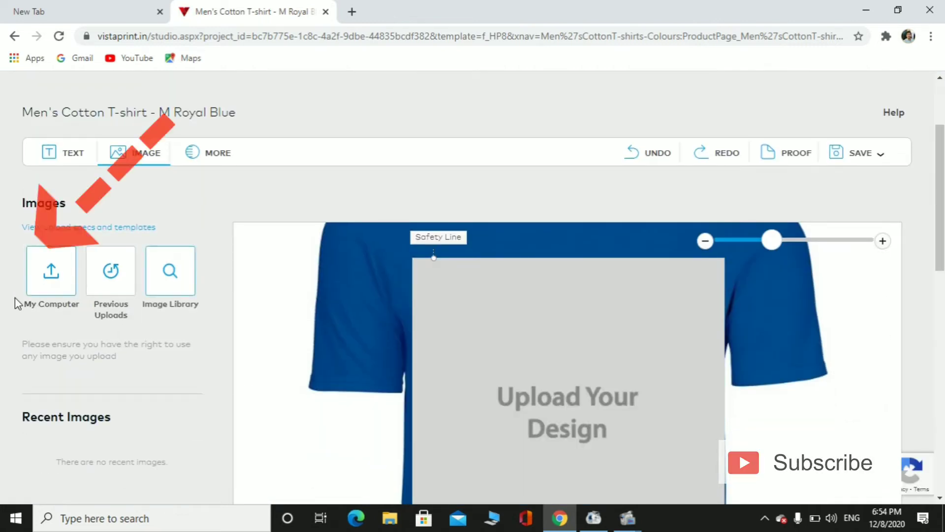
left_click(55, 290)
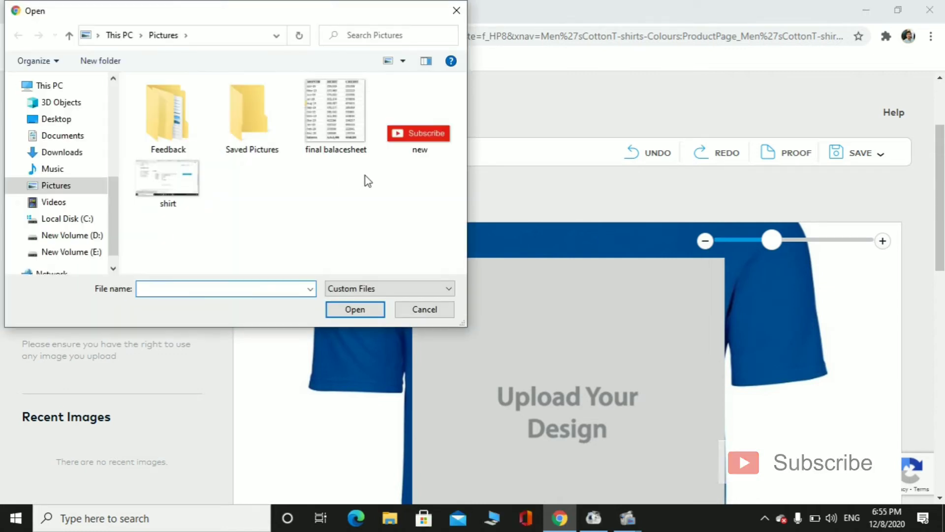
double_click(427, 133)
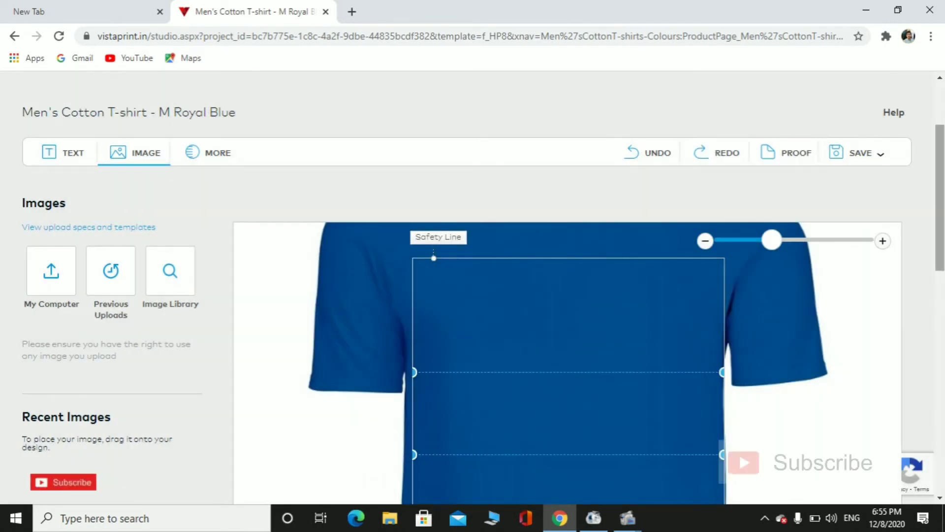
Step: Shrink the Subscribe image on the T-shirt and move it to the upper chest inside the safety line
scroll(770, 272, "down", 2)
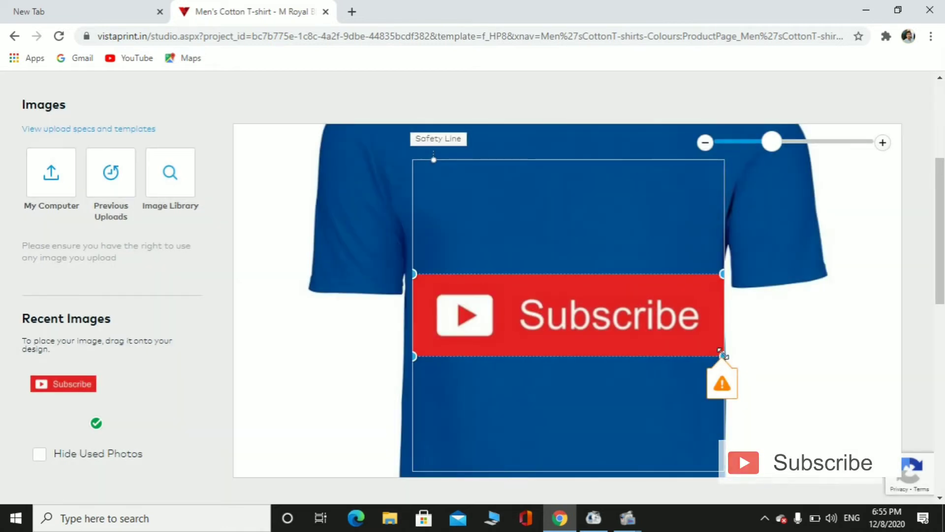
left_click_drag(722, 354, 622, 328)
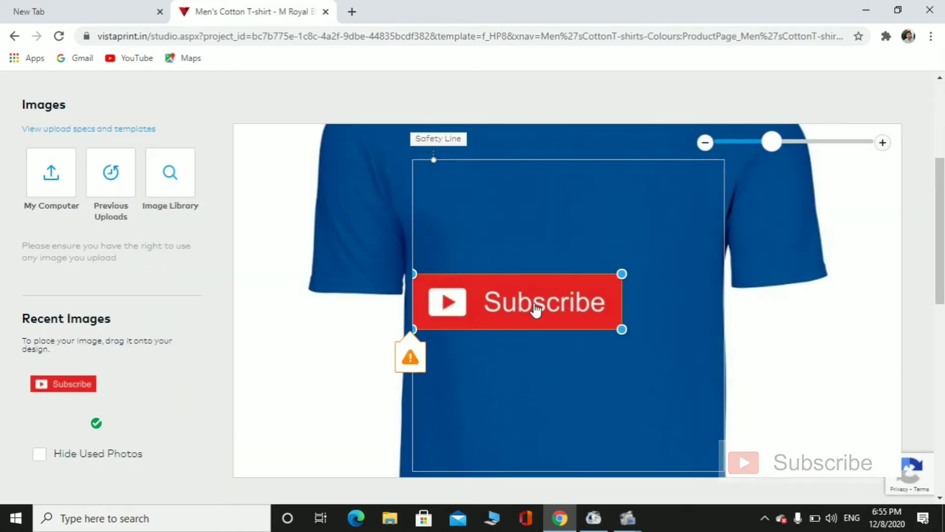
left_click_drag(522, 308, 601, 224)
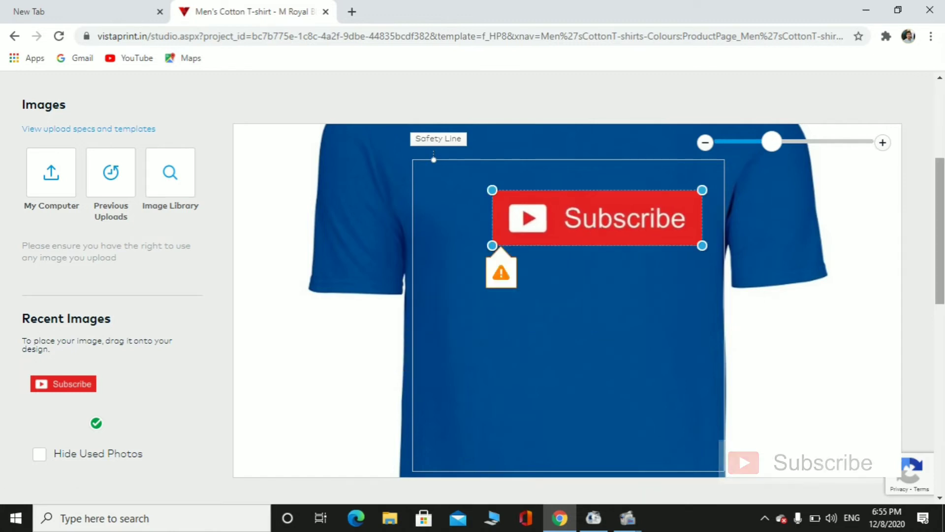
scroll(650, 326, "up", 2)
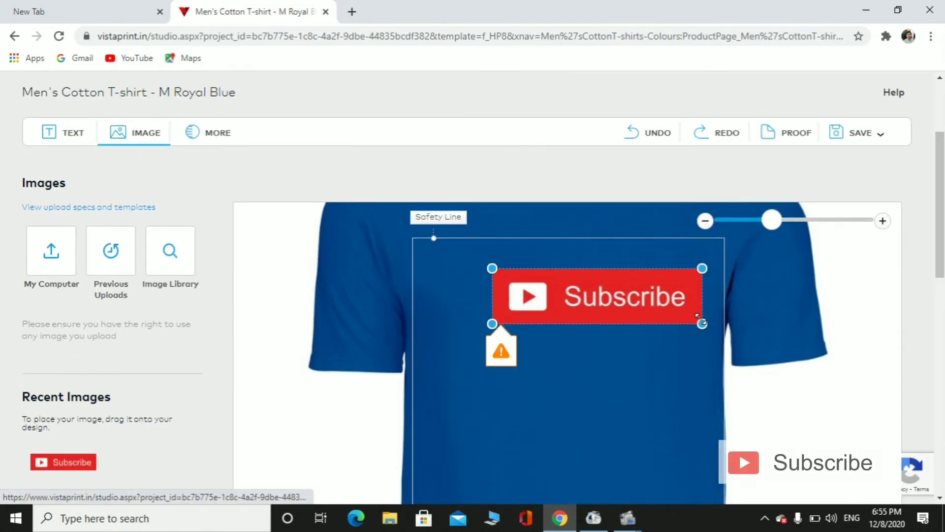
left_click_drag(699, 319, 650, 310)
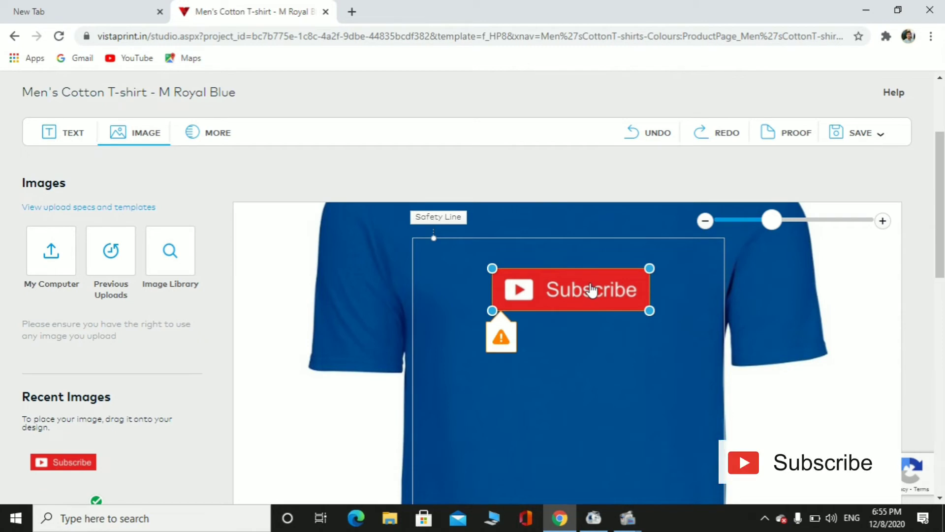
mouse_move(592, 290)
left_mouse_down()
mouse_move(579, 242)
mouse_move(584, 276)
left_mouse_up()
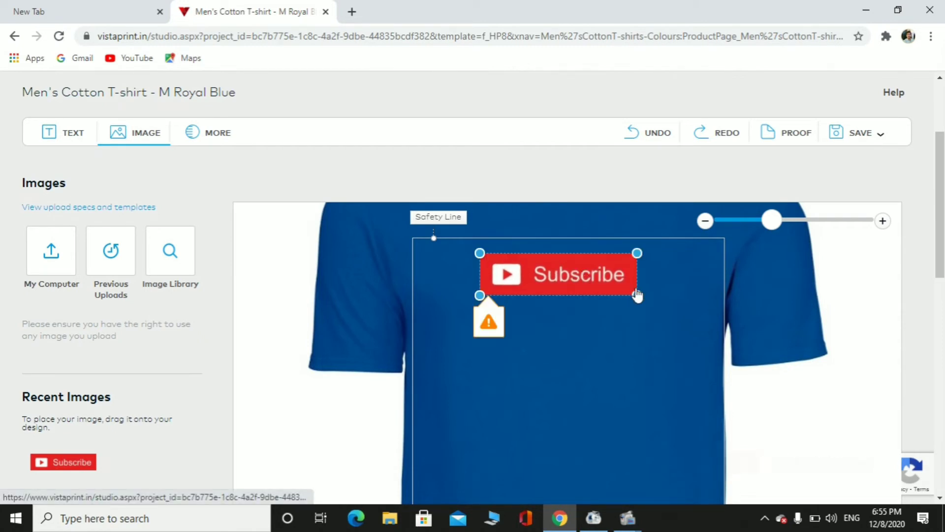
left_click_drag(637, 293, 626, 294)
Step: Reduce the Subscribe image further and centre it just below the top of the safety line, then deselect it
mouse_move(772, 228)
left_mouse_down()
mouse_move(755, 230)
mouse_move(782, 228)
mouse_move(743, 236)
mouse_move(806, 238)
mouse_move(723, 242)
mouse_move(841, 242)
mouse_move(760, 237)
left_mouse_up()
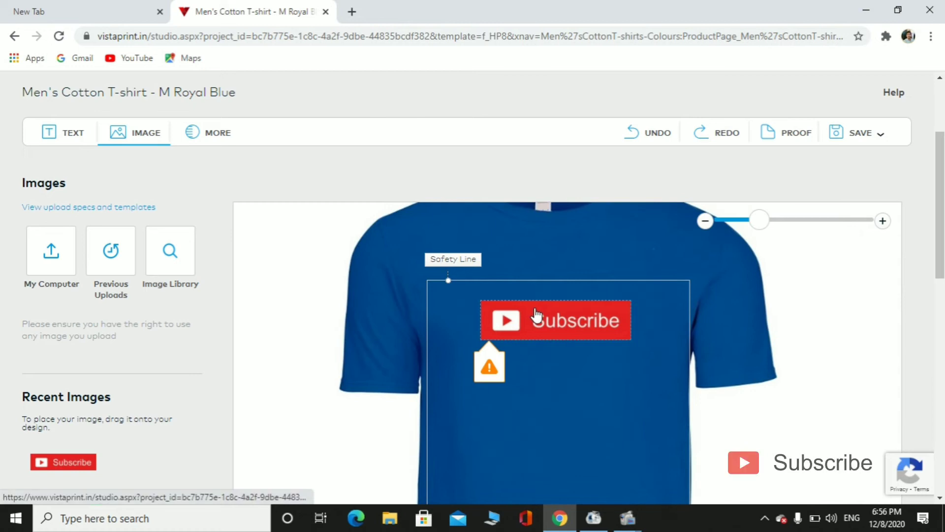
left_click_drag(545, 280, 560, 241)
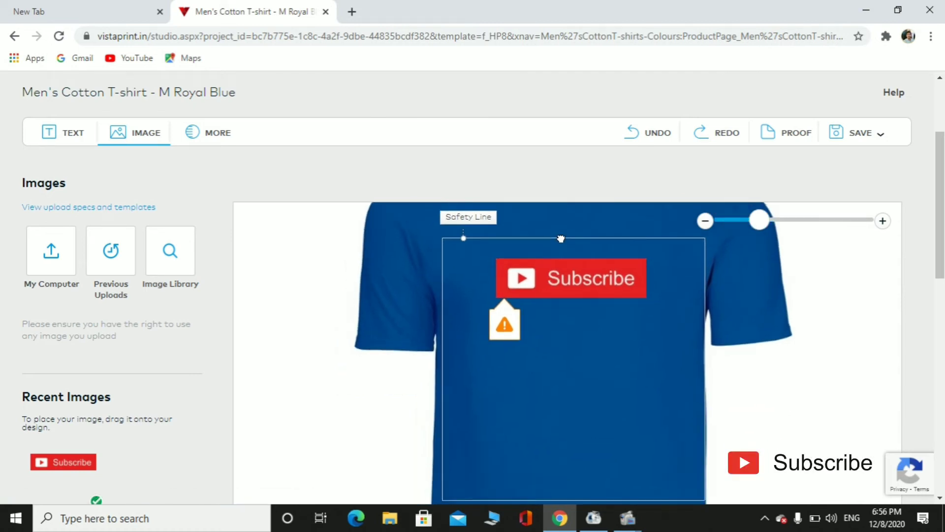
left_click(582, 291)
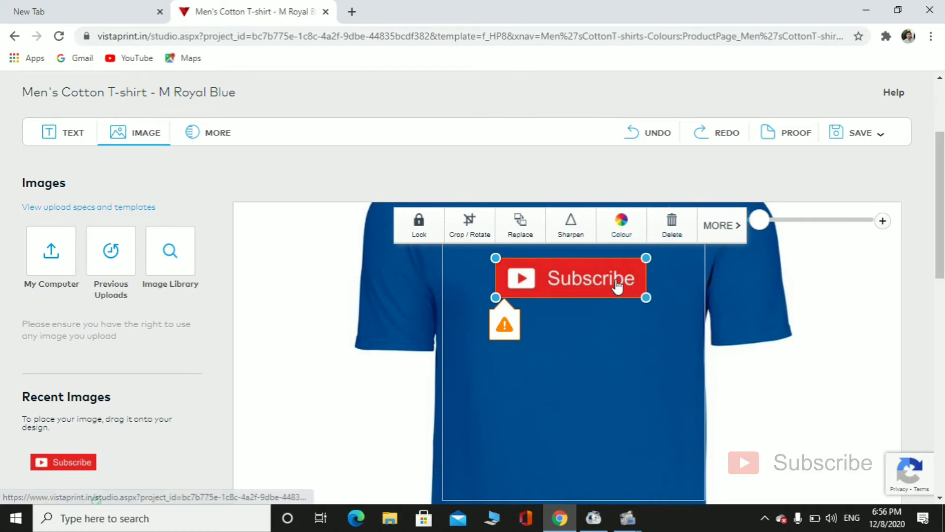
mouse_move(644, 296)
left_mouse_down()
mouse_move(627, 286)
mouse_move(646, 295)
left_mouse_up()
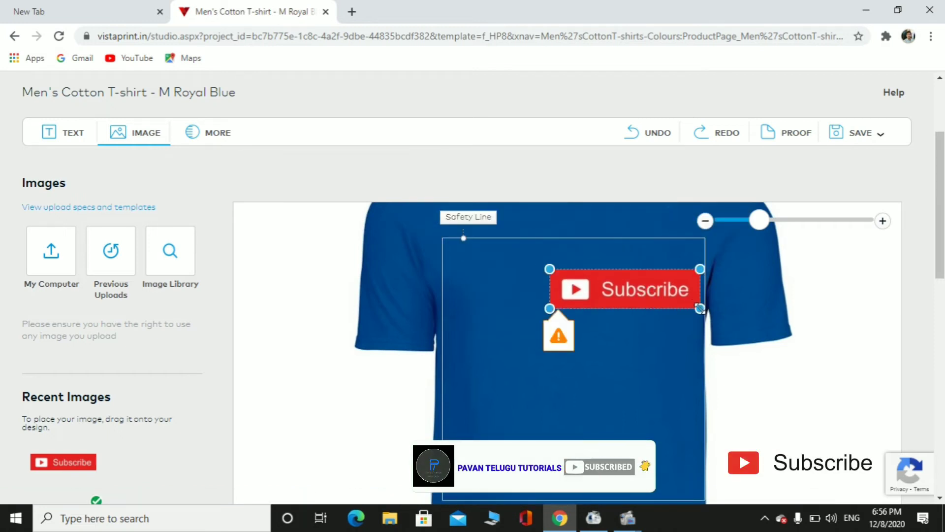
left_click_drag(700, 309, 574, 248)
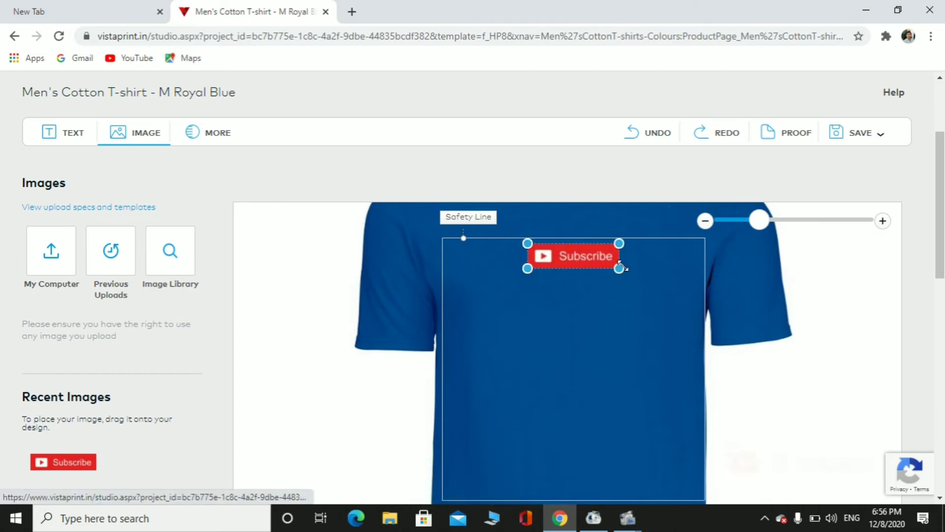
mouse_move(619, 268)
left_mouse_down()
mouse_move(631, 286)
mouse_move(640, 280)
mouse_move(630, 271)
left_mouse_up()
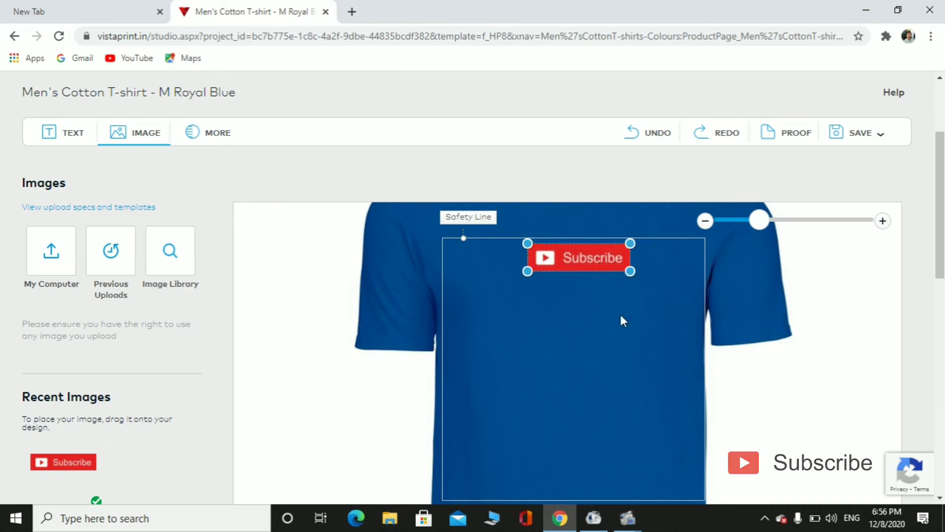
left_click(625, 330)
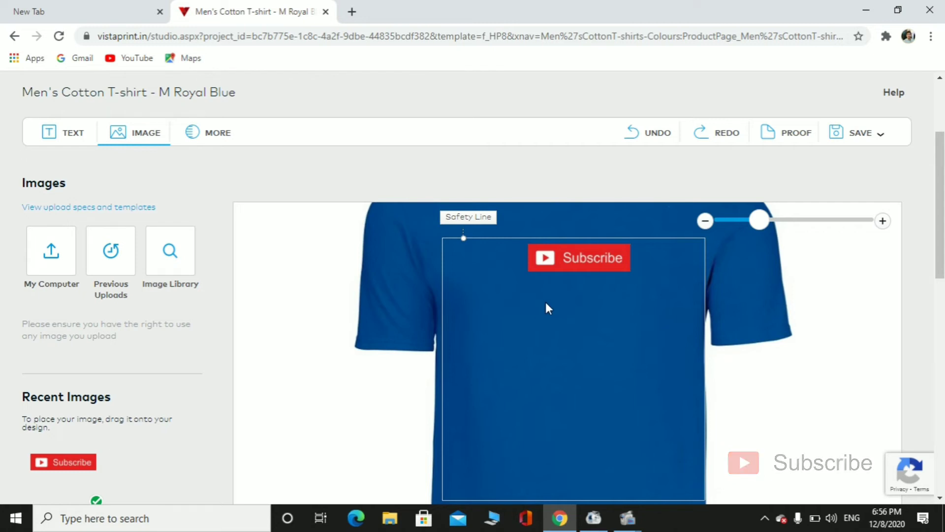
Step: Add a second Subscribe image to the T-shirt, aligned directly below the first, and shrink it to about the same size
mouse_move(72, 463)
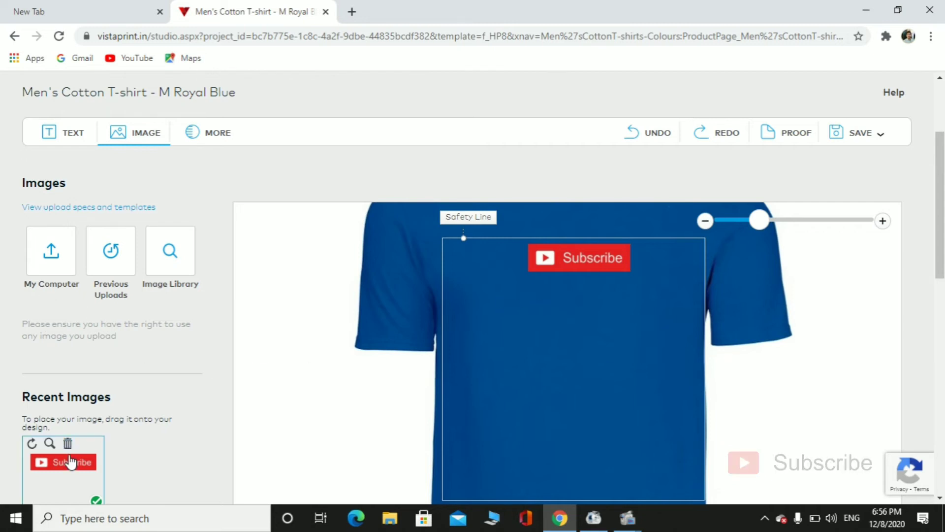
left_click_drag(72, 462, 530, 365)
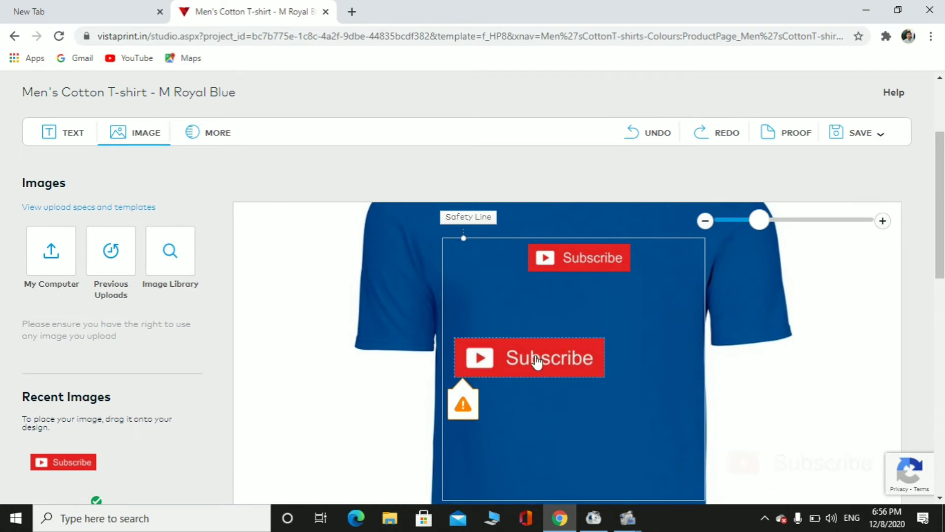
left_click_drag(536, 363, 609, 304)
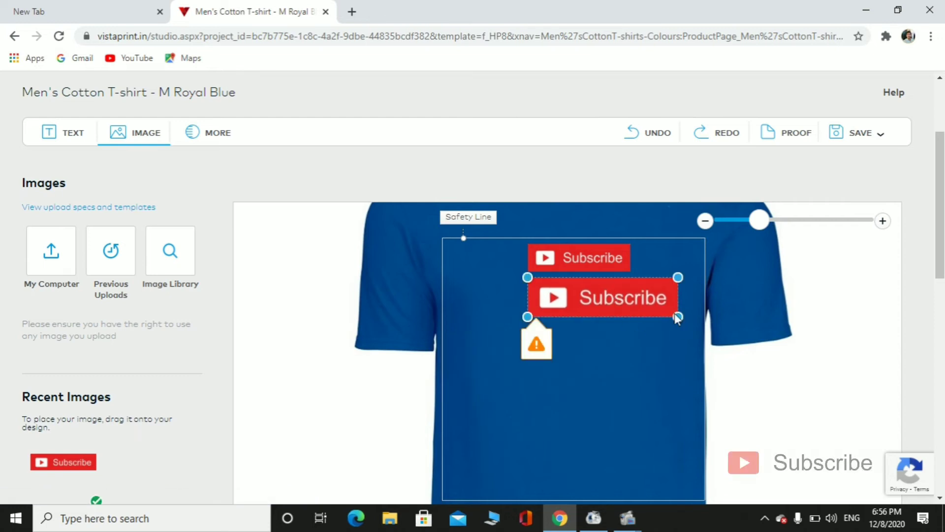
left_click_drag(678, 316, 626, 306)
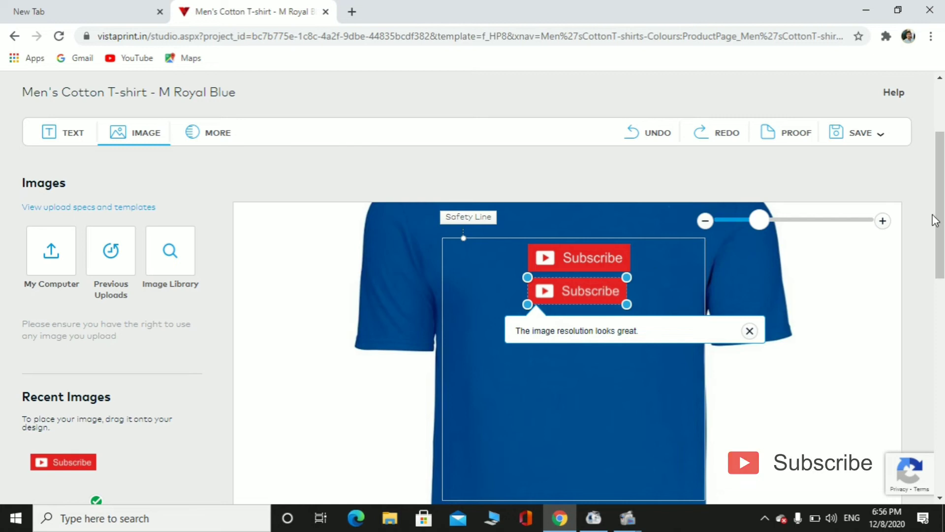
Step: Save the T-shirt design to the portfolio and dismiss the confirmation
scroll(938, 217, "down", 1)
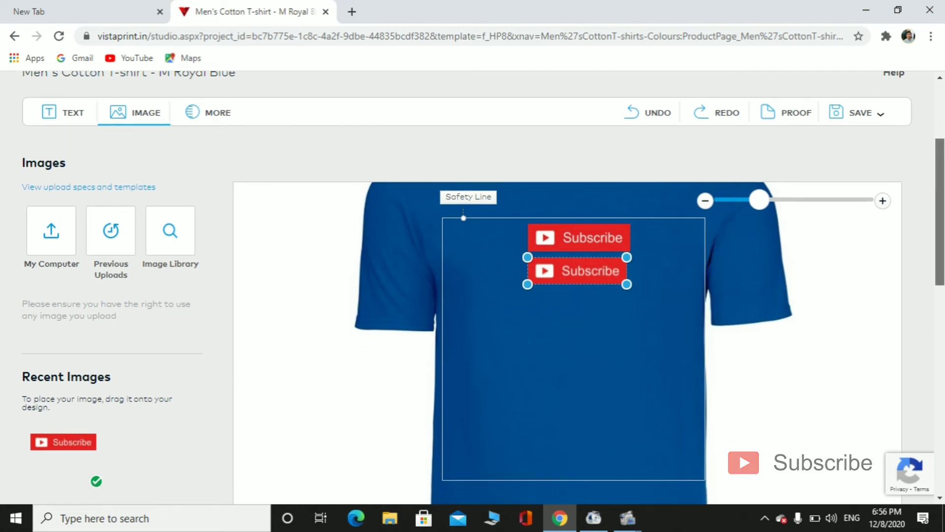
left_click(853, 121)
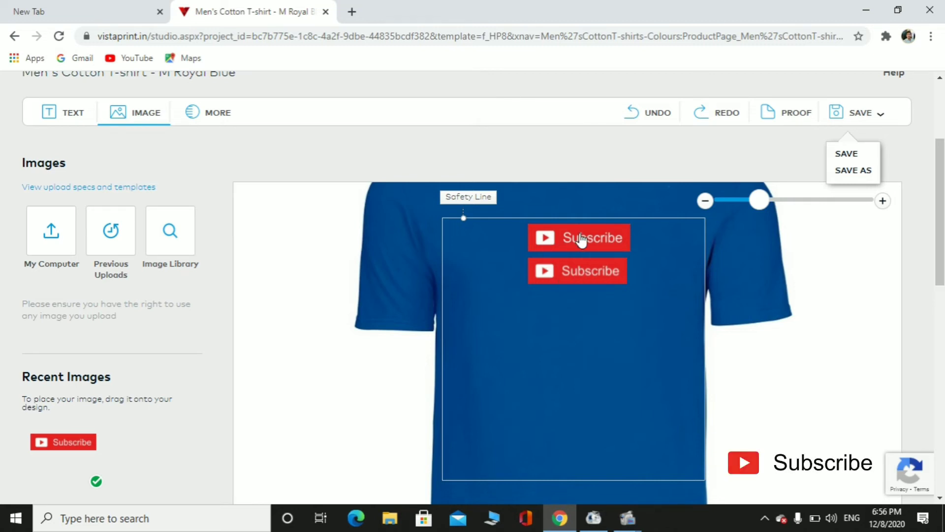
scroll(881, 202, "down", 1)
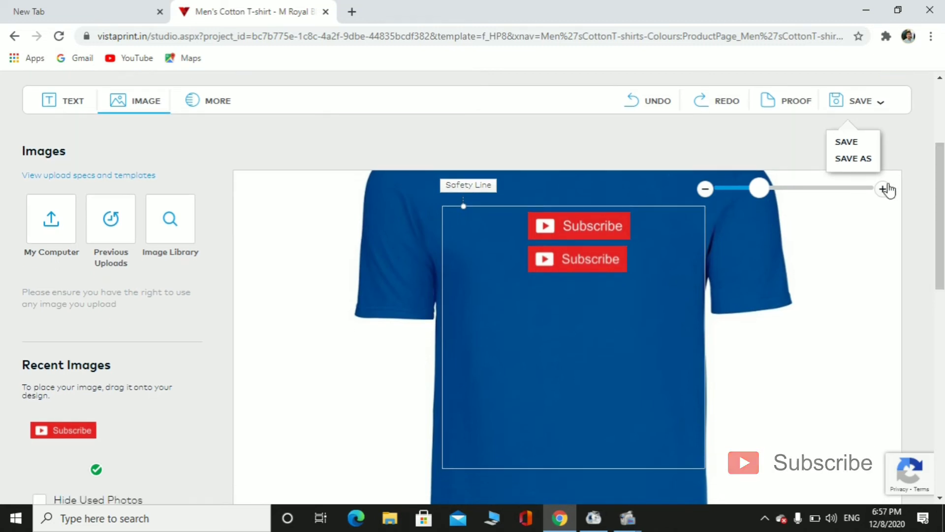
left_click(852, 147)
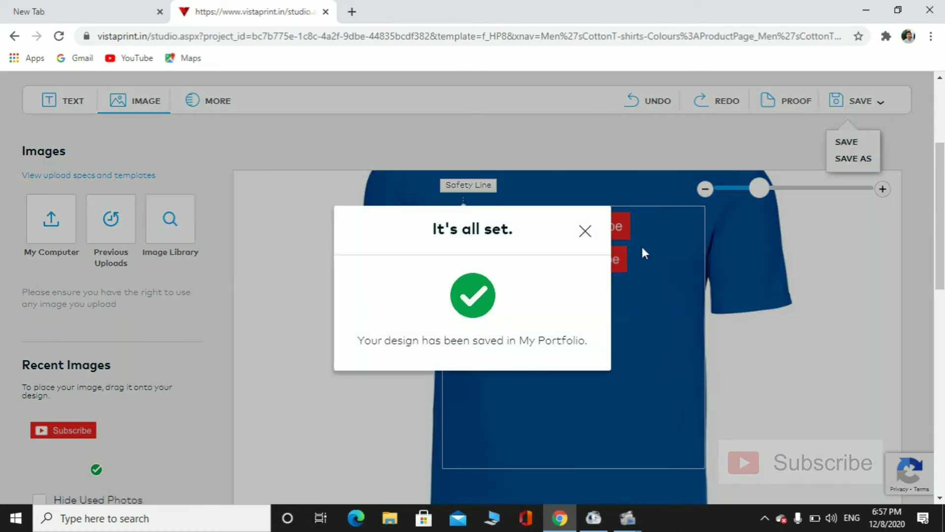
left_click(586, 231)
Step: Preview the front of the T-shirt, continue to review and purchase, and approve the design
scroll(591, 320, "down", 7)
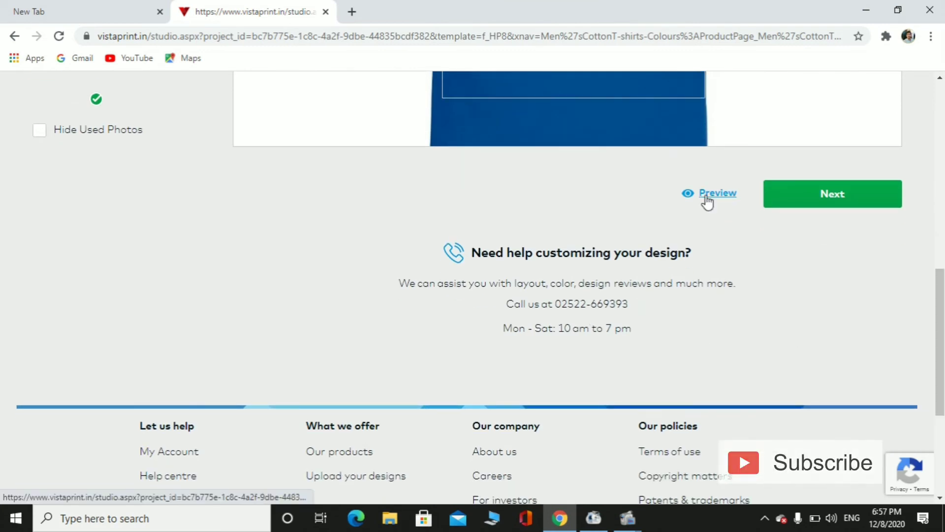
left_click(722, 194)
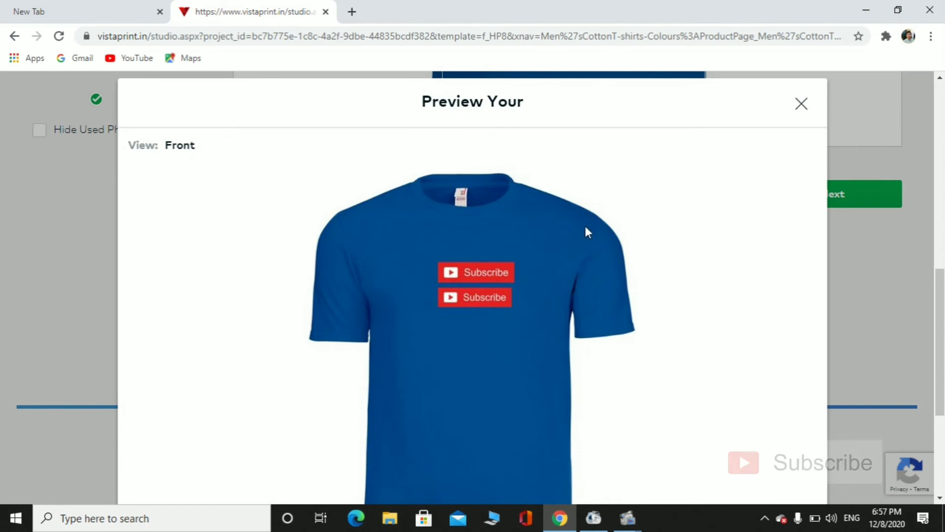
scroll(574, 482, "down", 5)
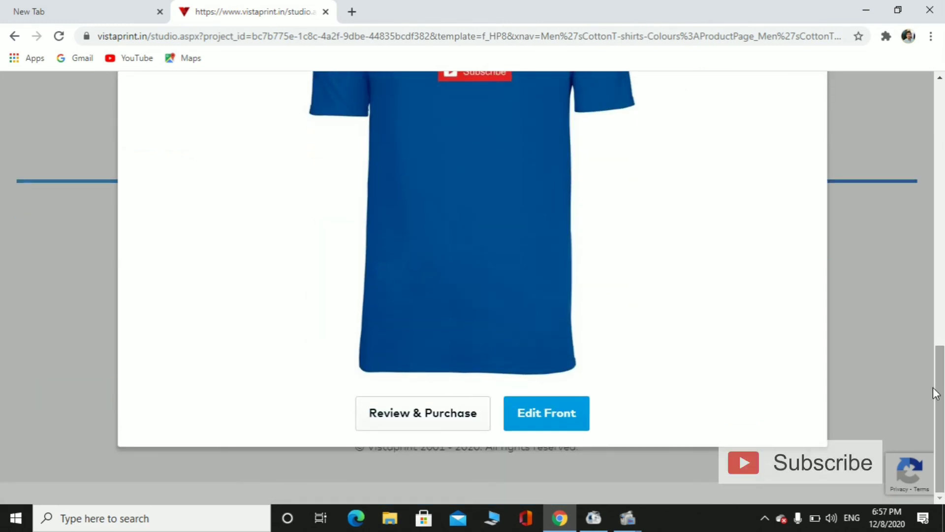
left_click(439, 429)
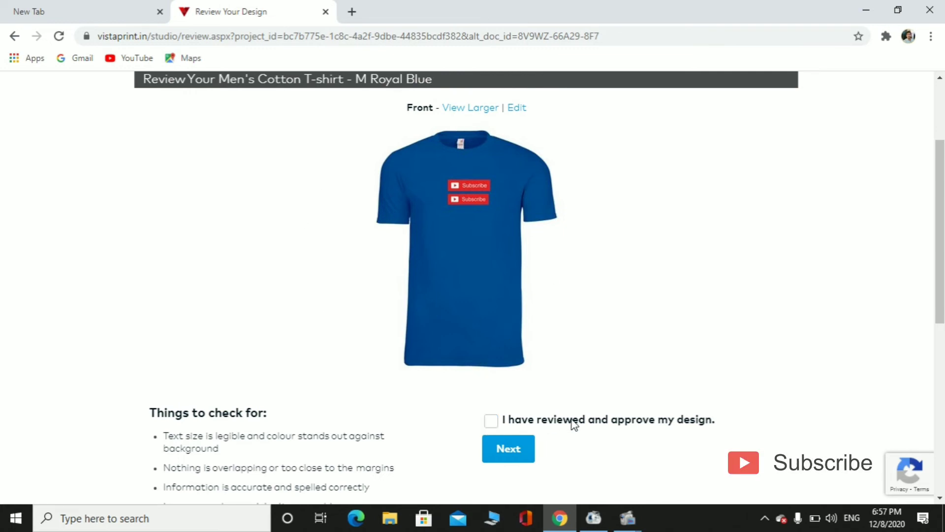
left_click(491, 420)
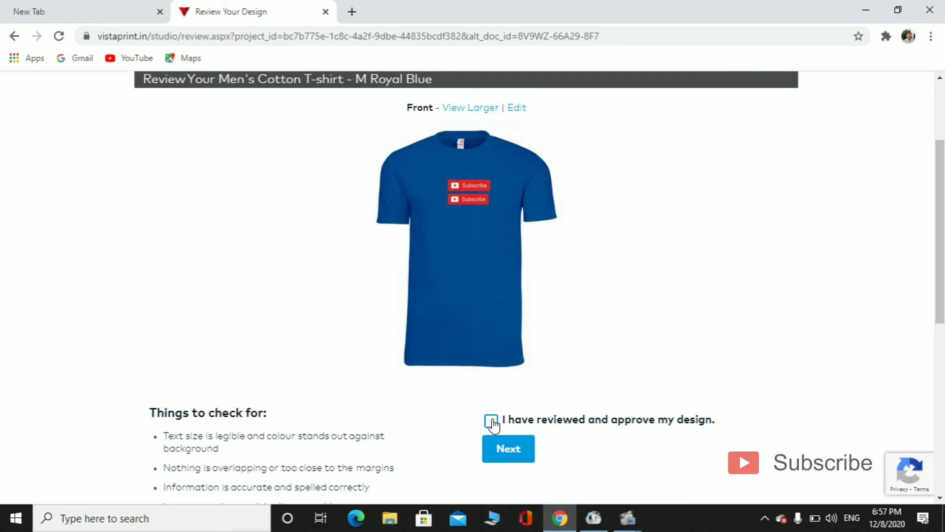
left_click(512, 449)
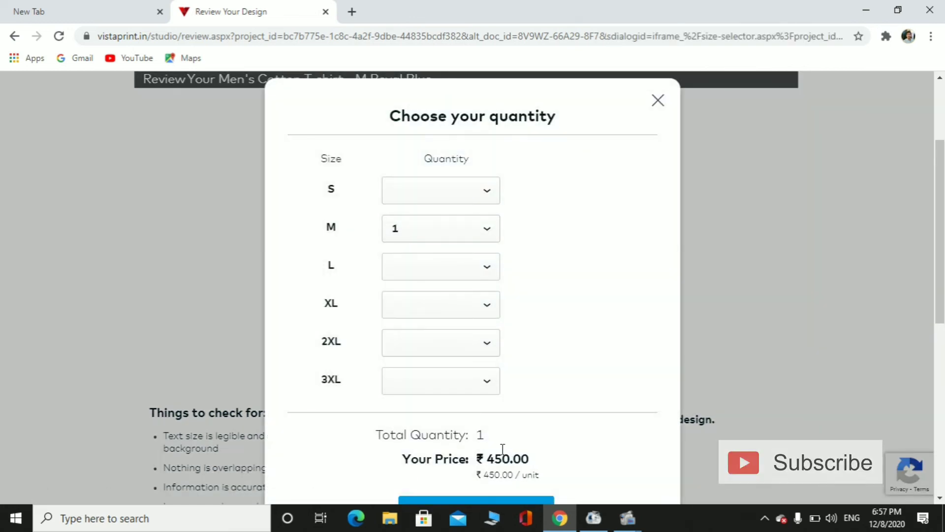
Step: Add one size M T-shirt to the basket and continue past the recommended products to the cart
left_click_drag(940, 270, 940, 331)
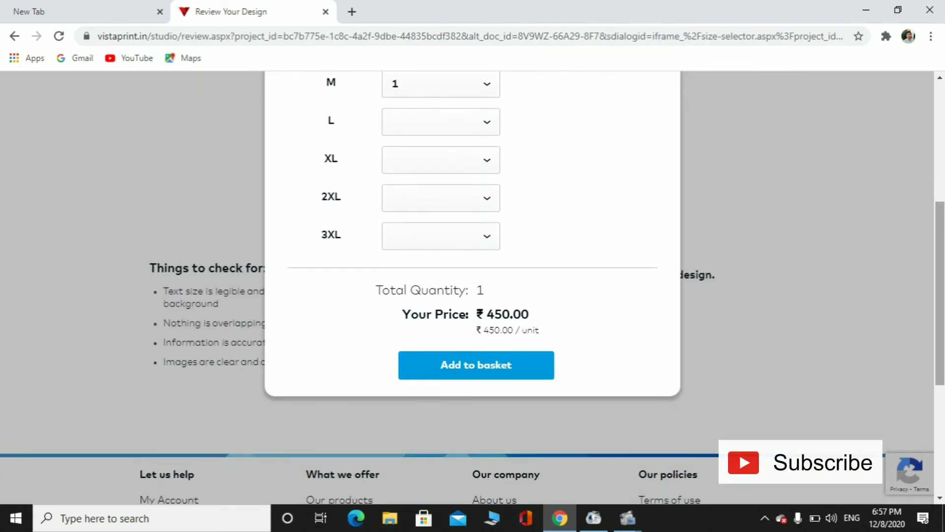
left_click(494, 371)
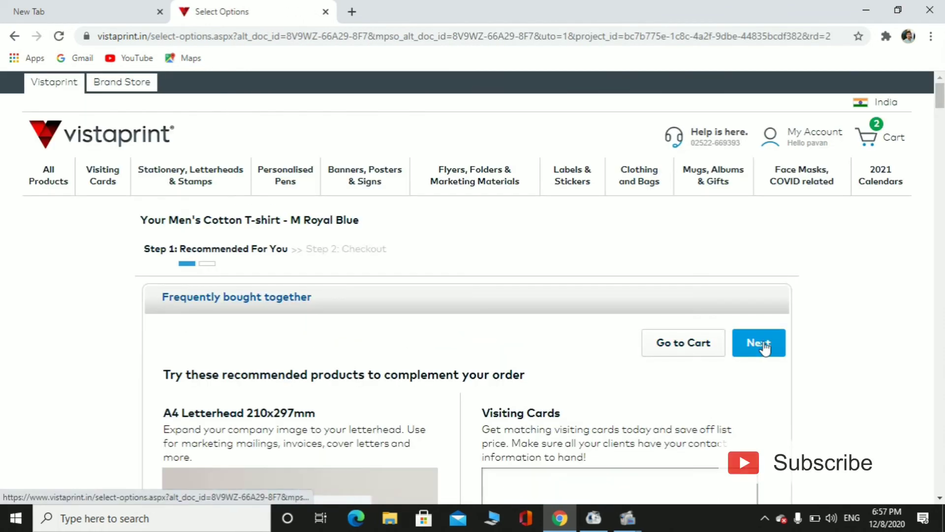
left_click(768, 344)
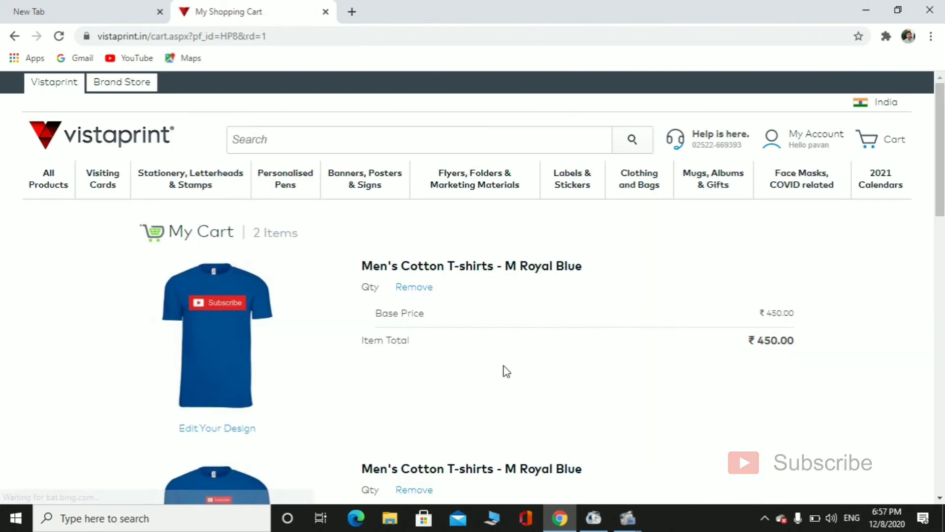
Step: Examine the items, quantities, prices and product total in the shopping cart
scroll(472, 288, "down", 7)
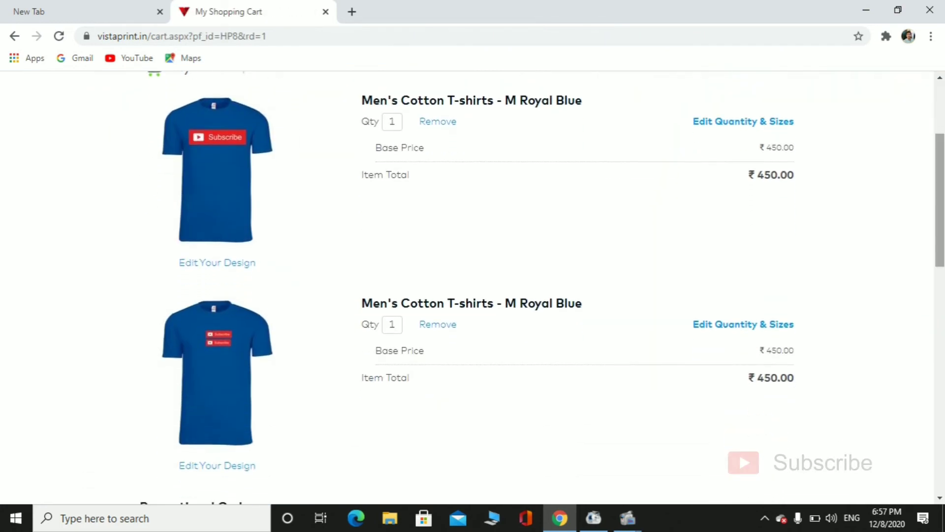
scroll(942, 315, "down", 2)
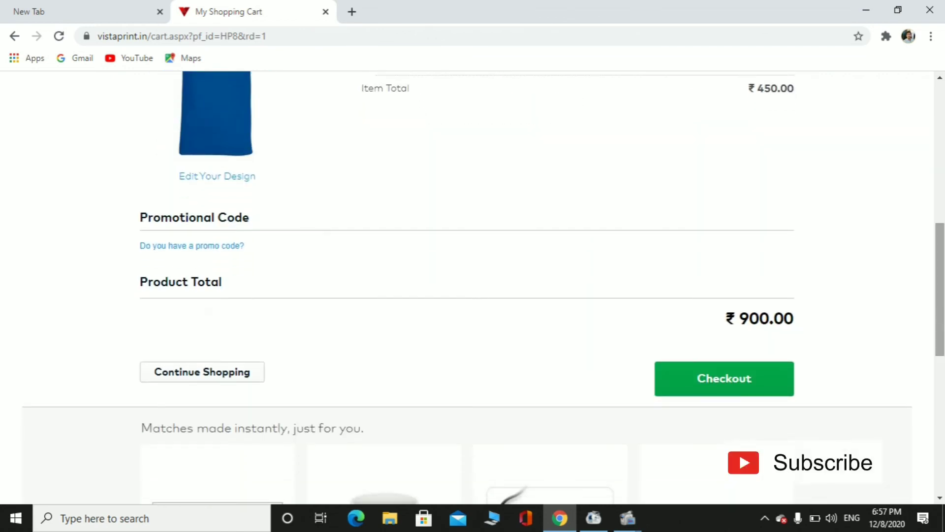
scroll(472, 288, "up", 6)
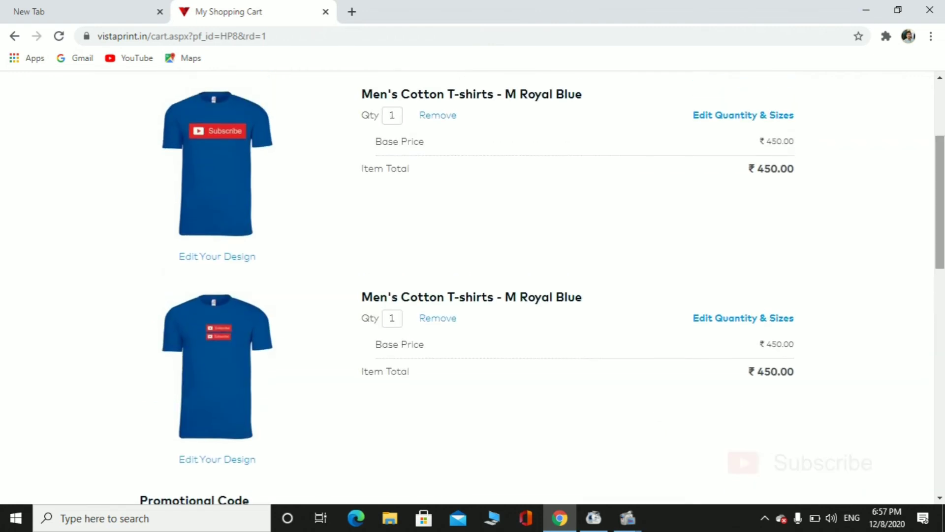
scroll(472, 288, "up", 1)
scroll(473, 288, "up", 1)
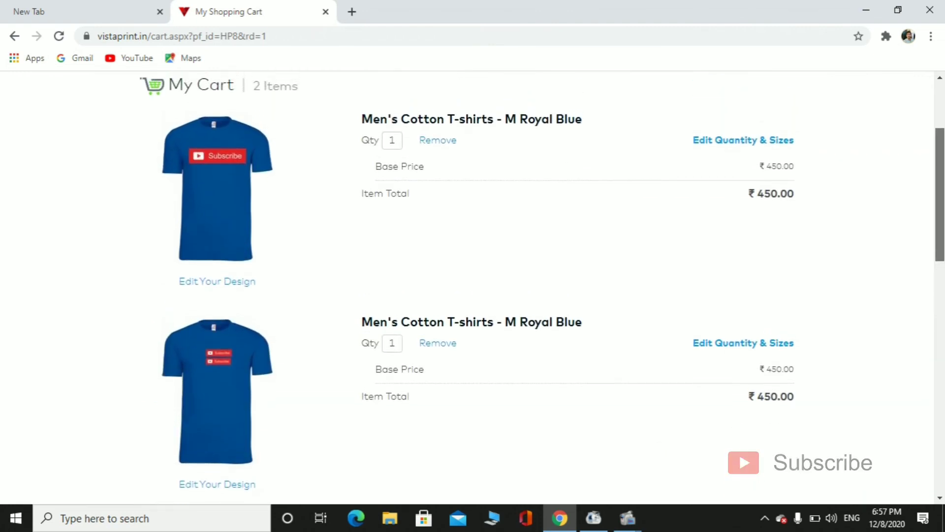
scroll(473, 288, "up", 1)
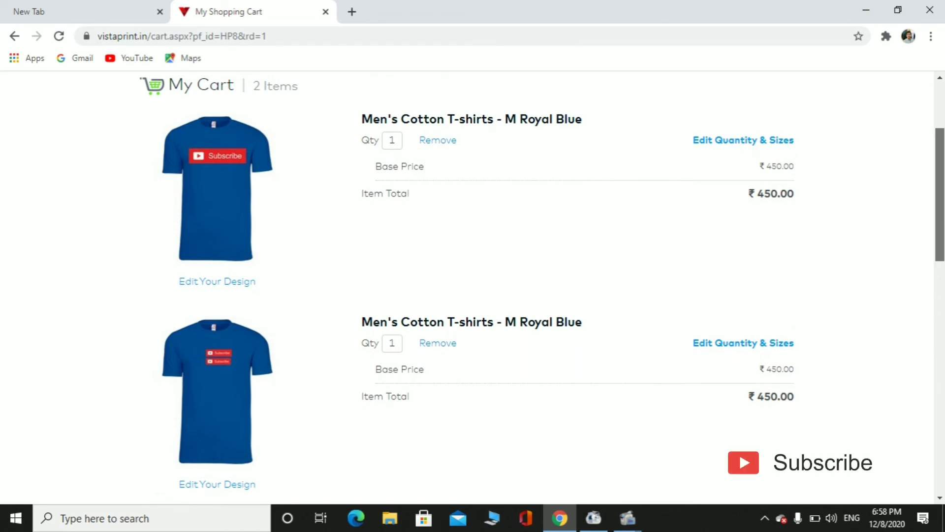
scroll(472, 288, "down", 1)
scroll(472, 288, "down", 6)
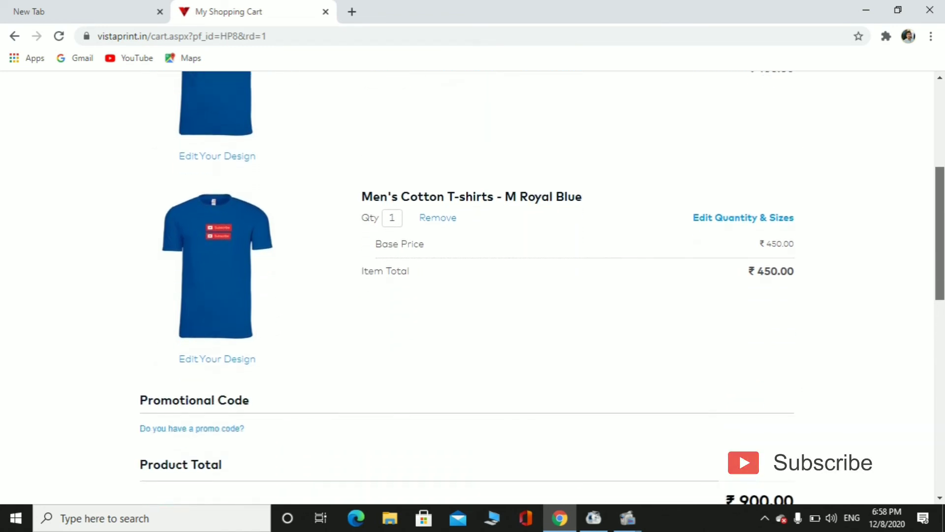
scroll(472, 288, "up", 7)
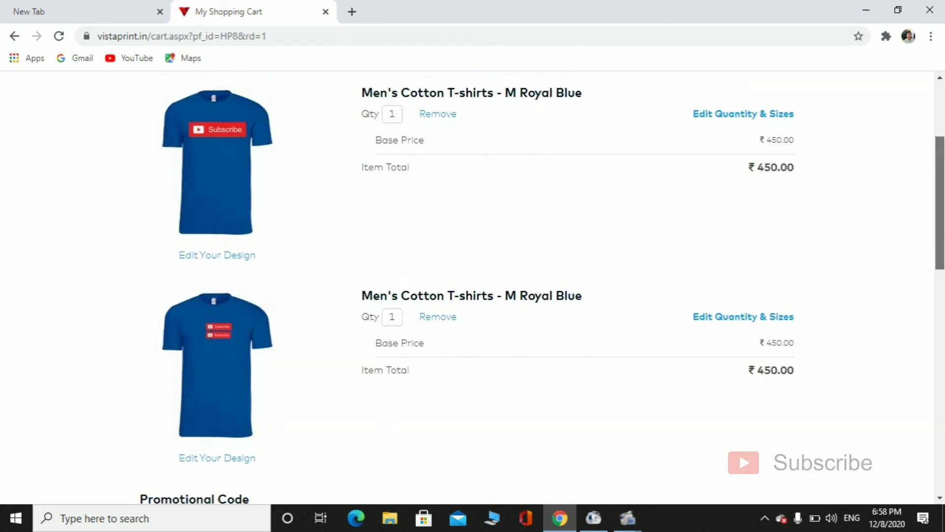
Step: Remove the T-shirt with two Subscribe images from the cart and proceed to checkout
scroll(939, 306, "down", 5)
scroll(939, 305, "up", 2)
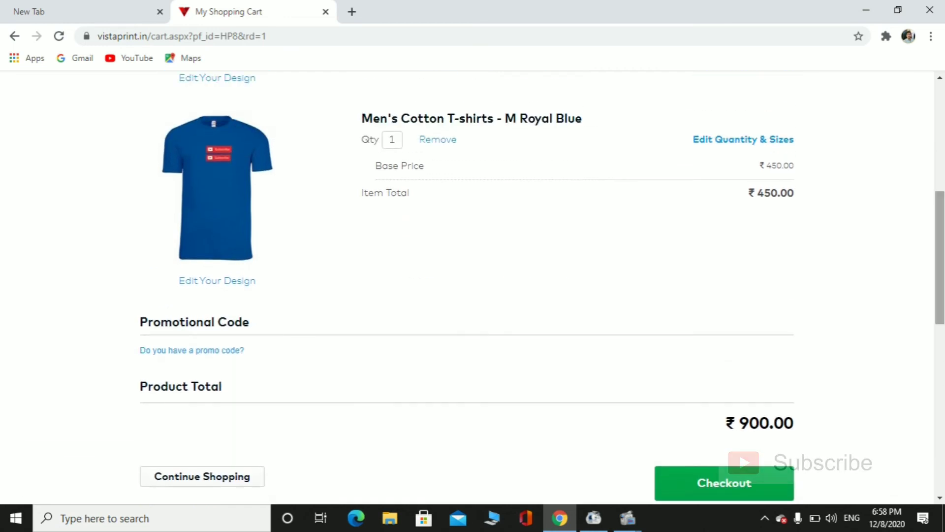
left_click(452, 139)
left_click(510, 329)
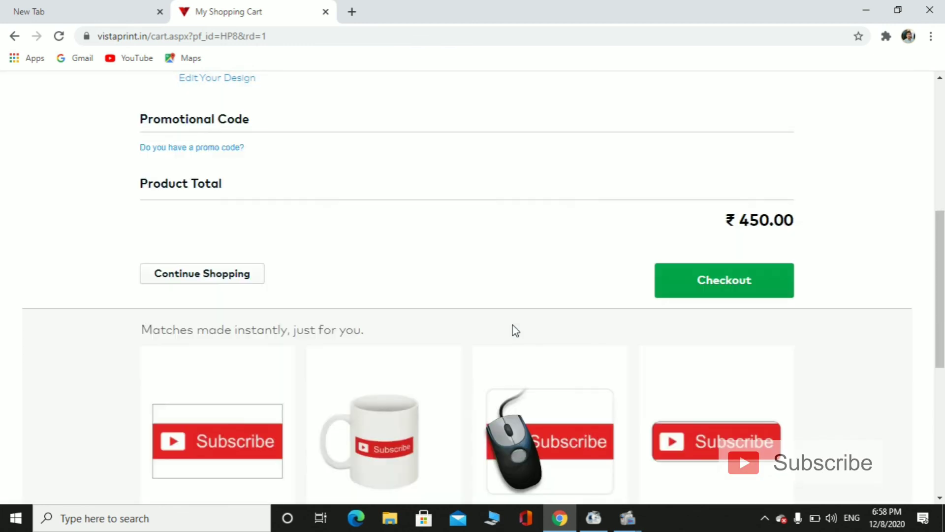
scroll(689, 236, "down", 1)
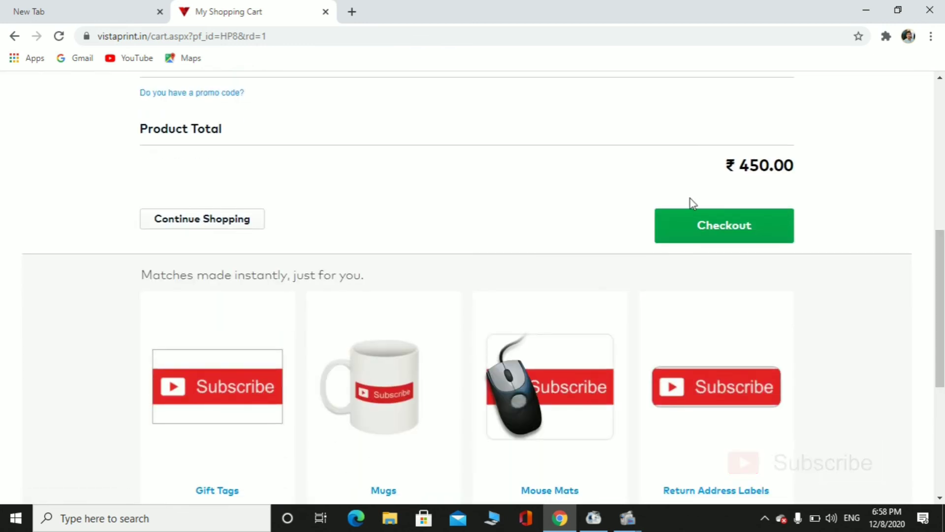
left_click(701, 229)
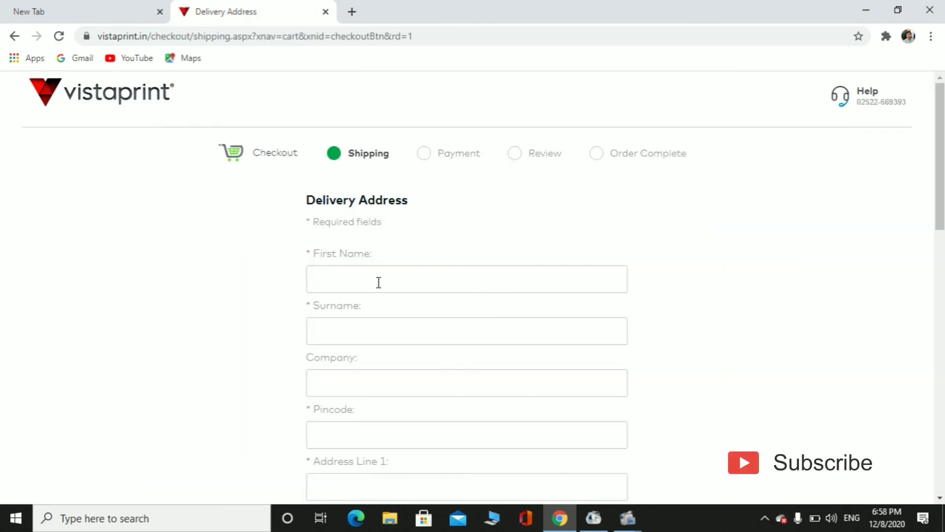
left_click(378, 281)
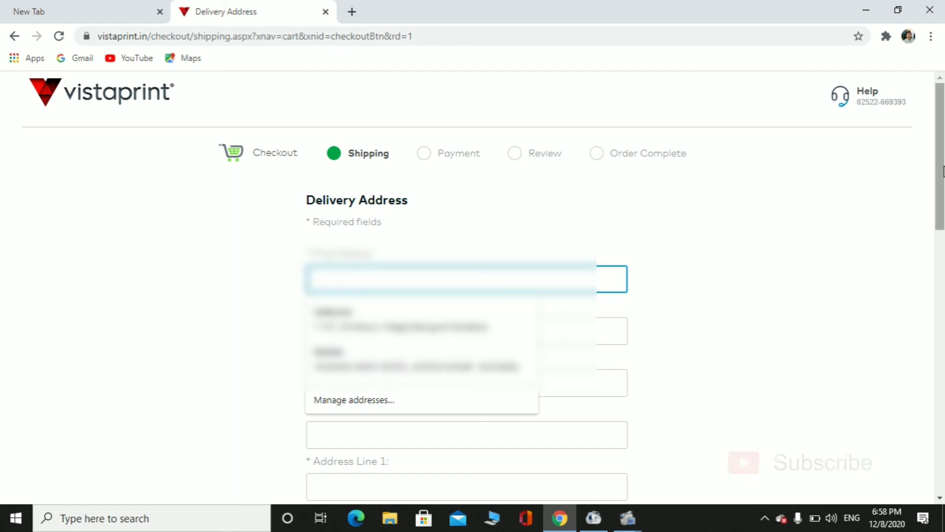
left_click(811, 182)
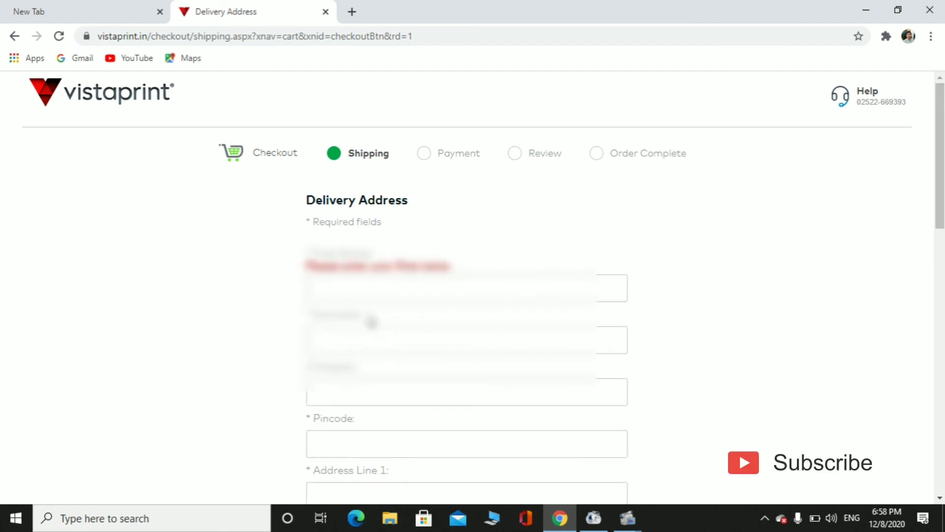
mouse_move(940, 156)
left_mouse_down()
mouse_move(940, 242)
mouse_move(940, 156)
left_mouse_up()
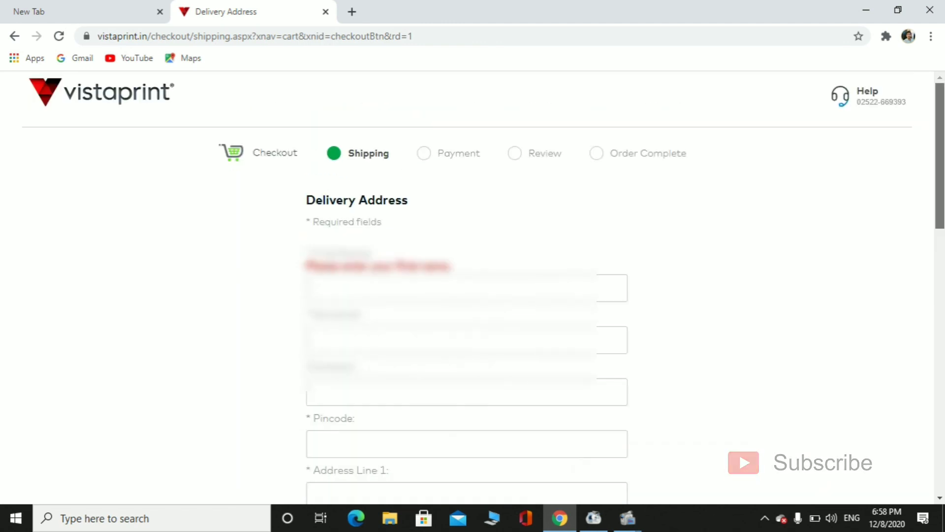